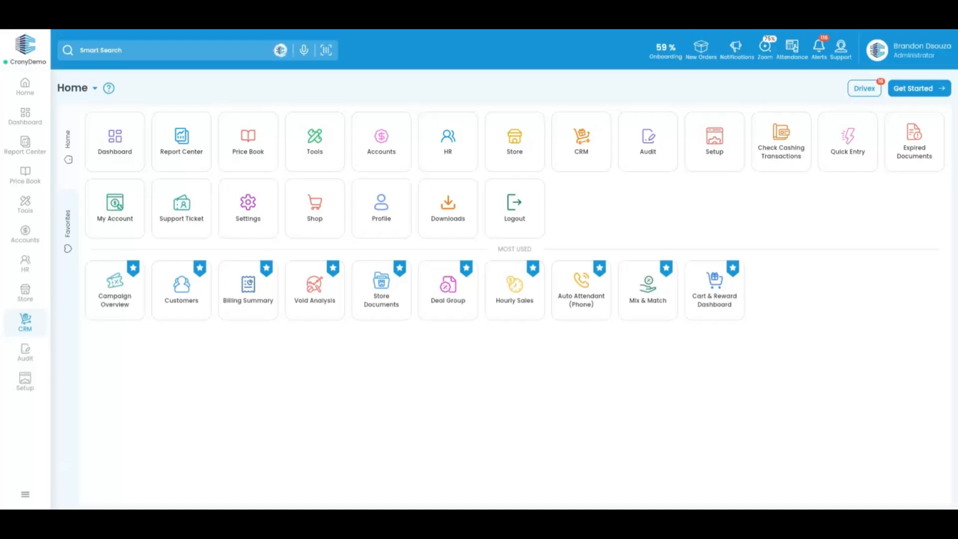
- Browse the CRM modules, including Send Coupon and Campaign Overview
left_click(25, 323)
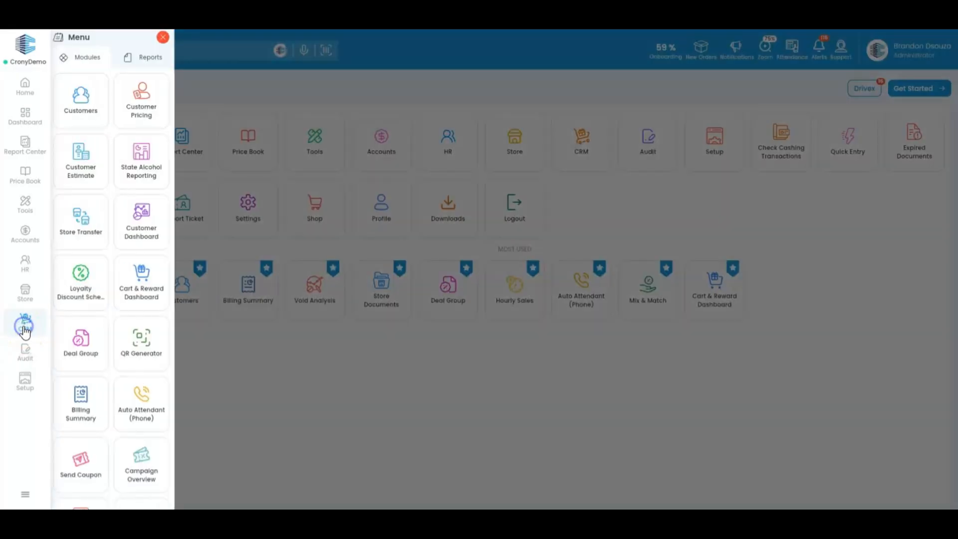
left_click(141, 480)
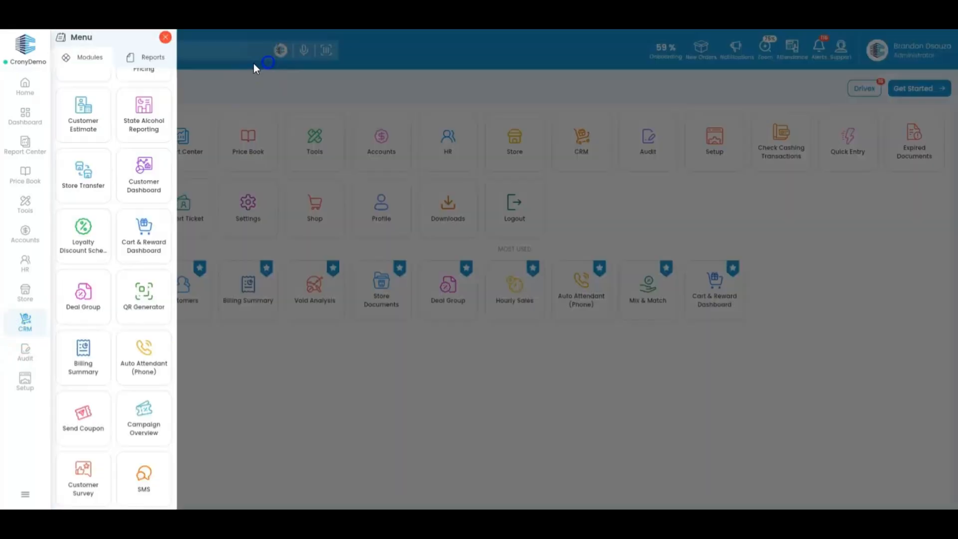
left_click(236, 56)
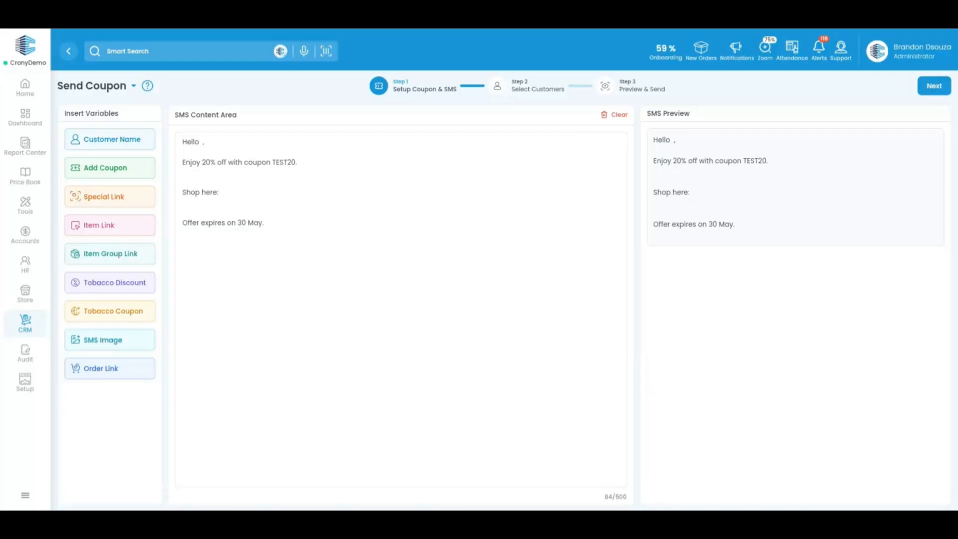
- Insert the Customer Name variable after "Hello" in the SMS content
left_click(200, 142)
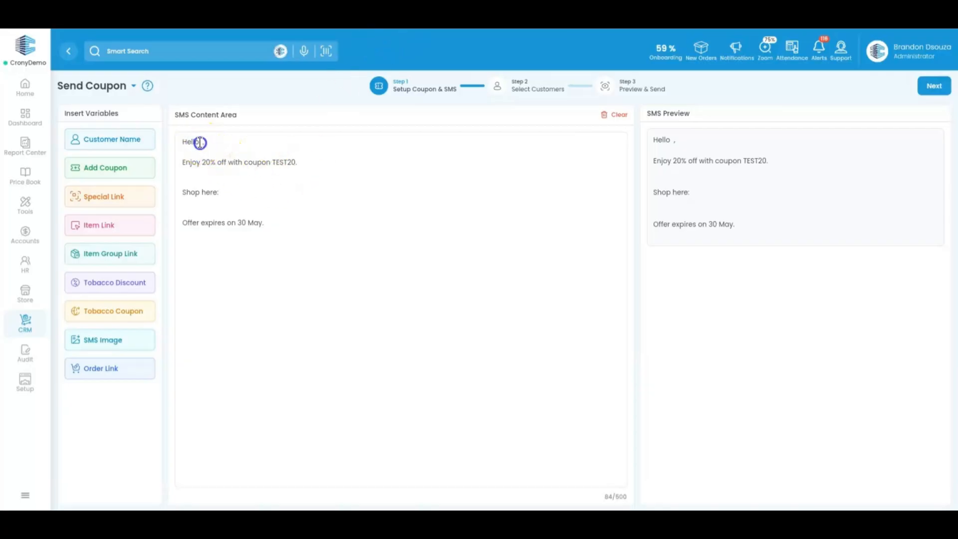
left_click(133, 141)
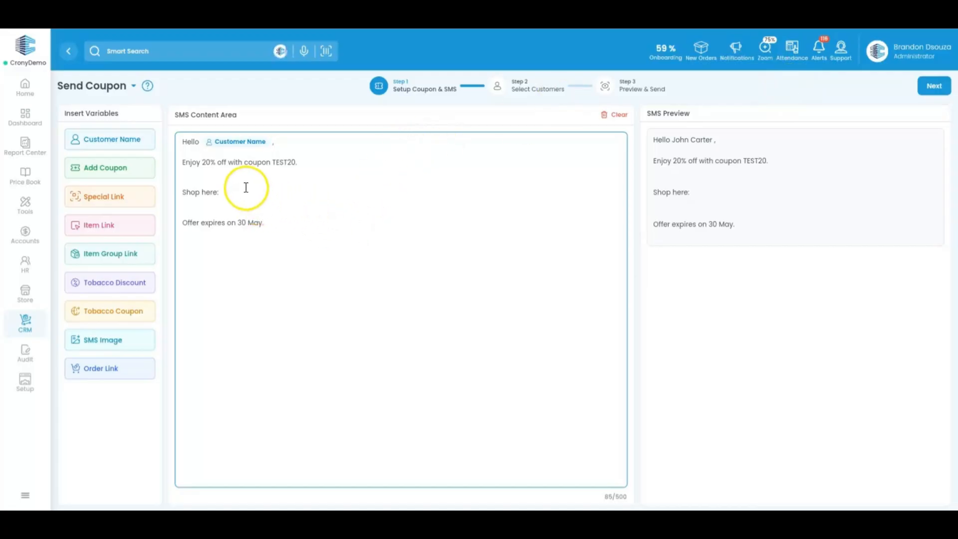
- Open the coupon selection for the end of the "Enjoy 20% off with coupon TEST20." line and browse the available coupons
left_click(297, 162)
left_click(122, 167)
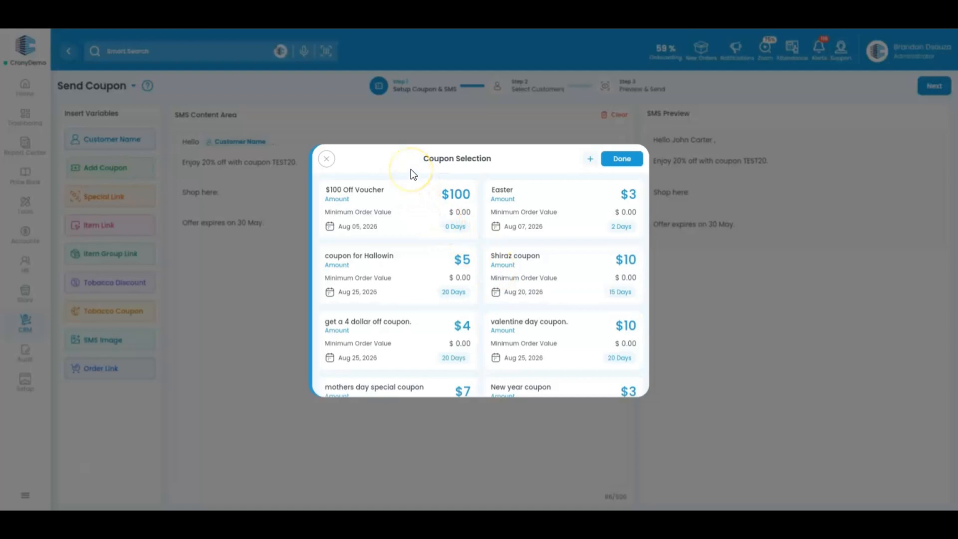
scroll(471, 224, "down", 1)
scroll(470, 223, "down", 5)
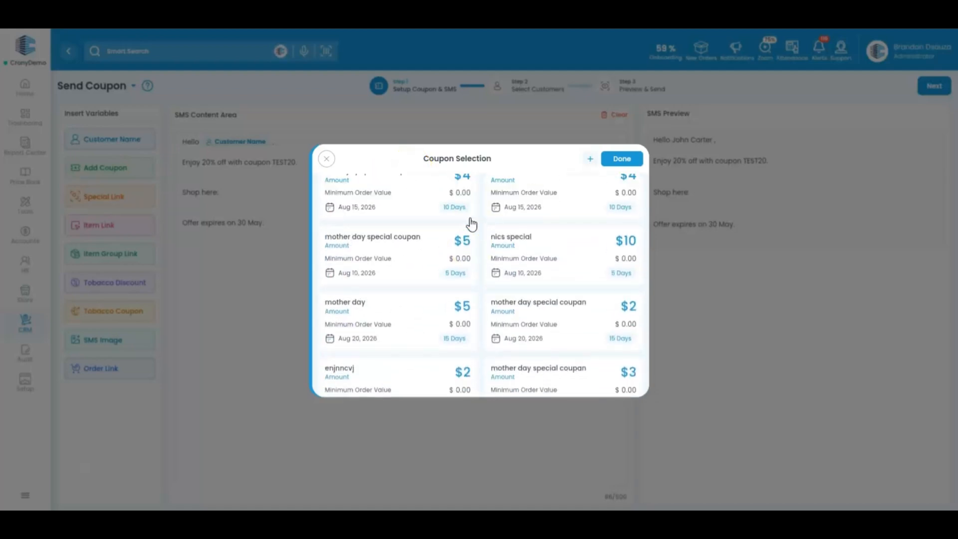
scroll(471, 223, "up", 10)
- Fill in a new coupon with description Test, amount 10, minimum order value 100 and 20 valid days
left_click(591, 159)
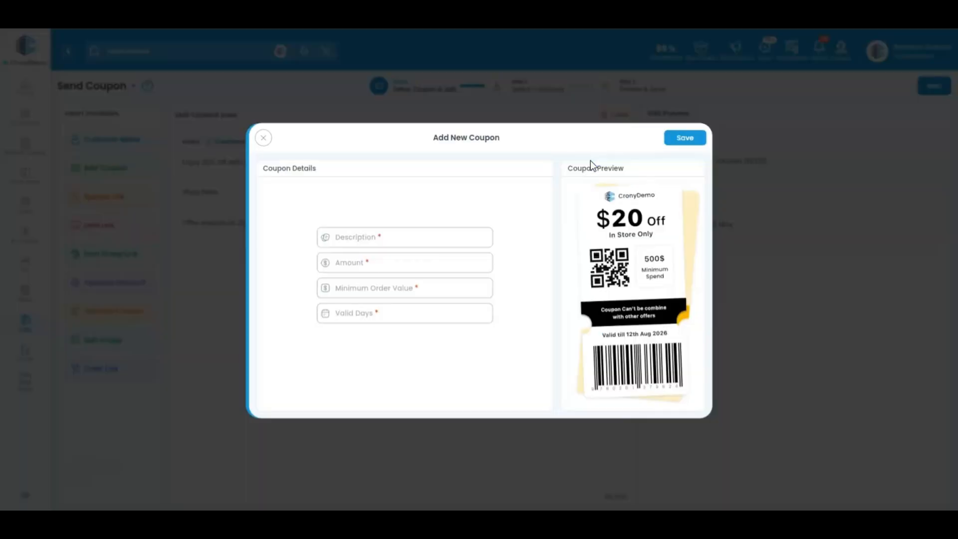
left_click(381, 235)
type("Test")
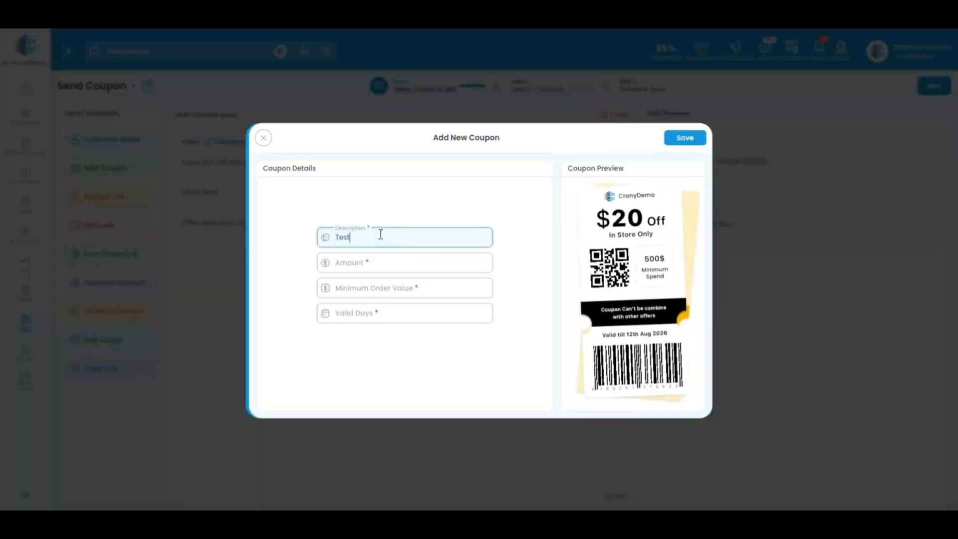
left_click(390, 259)
type("10")
left_click(386, 288)
type("100")
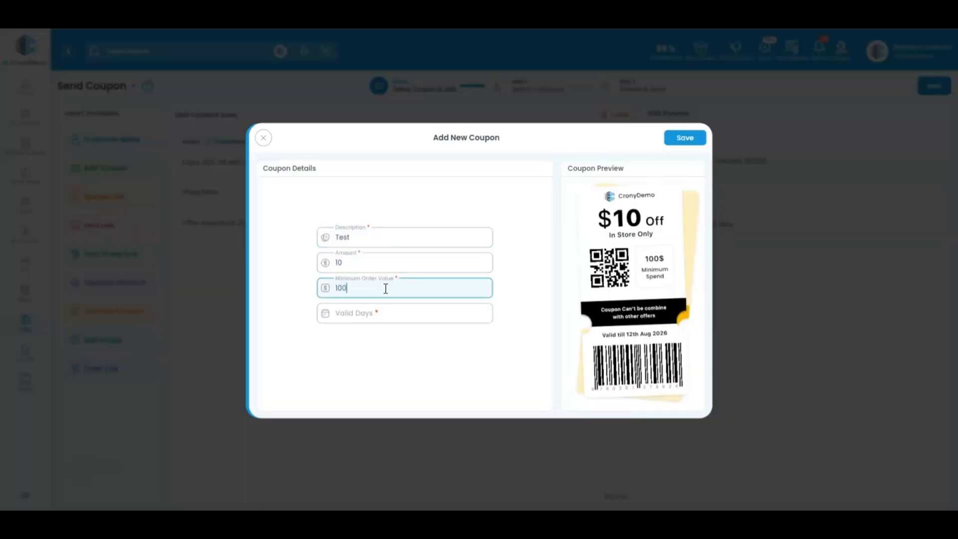
left_click(385, 313)
type("30")
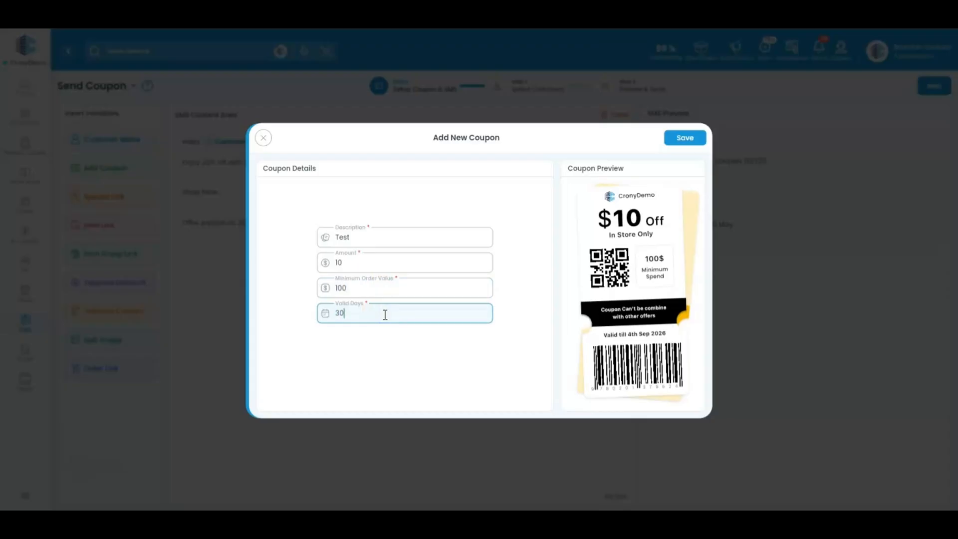
key("BackSpace")
key("BackSpace")
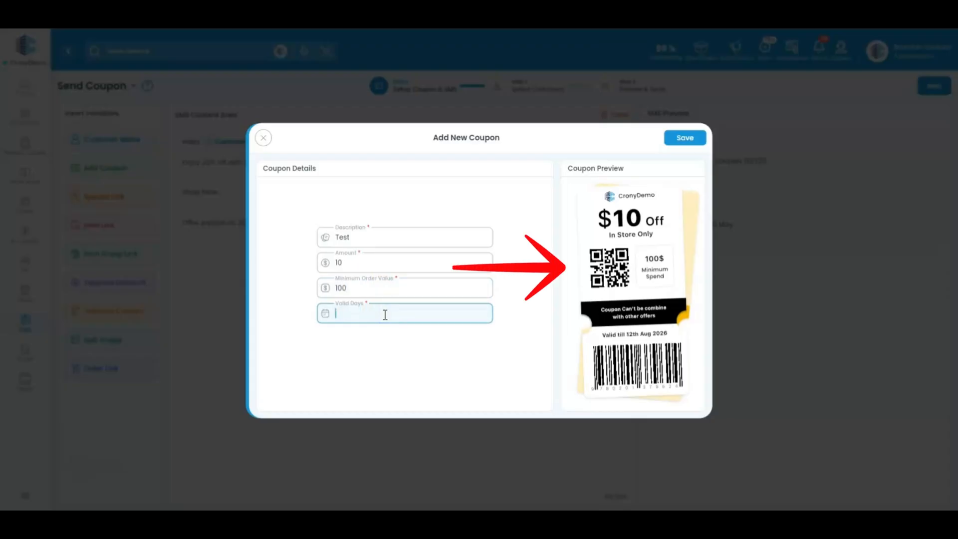
type("20")
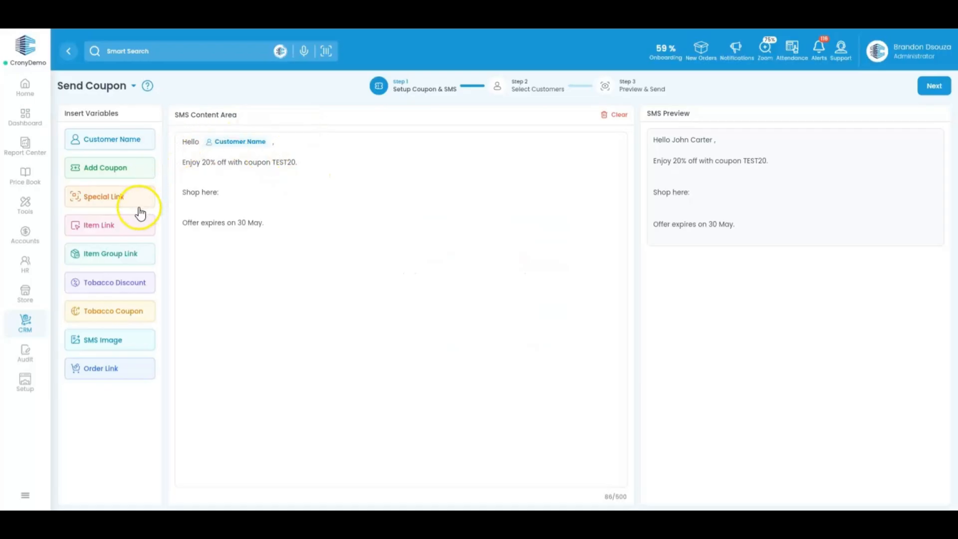
- Try the Special Link and Item Link variables after "coupon TEST20." in the SMS content, removing each one again
left_click(125, 201)
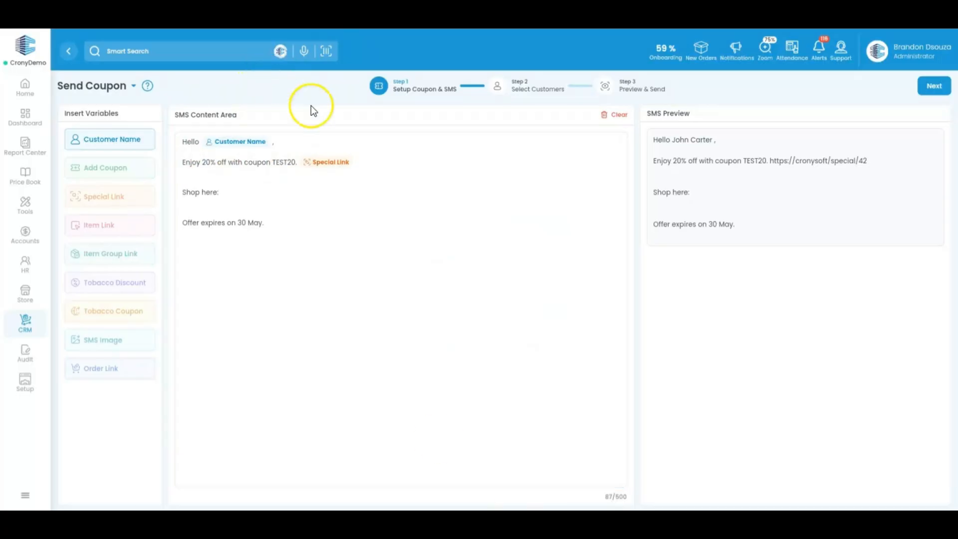
left_click(351, 160)
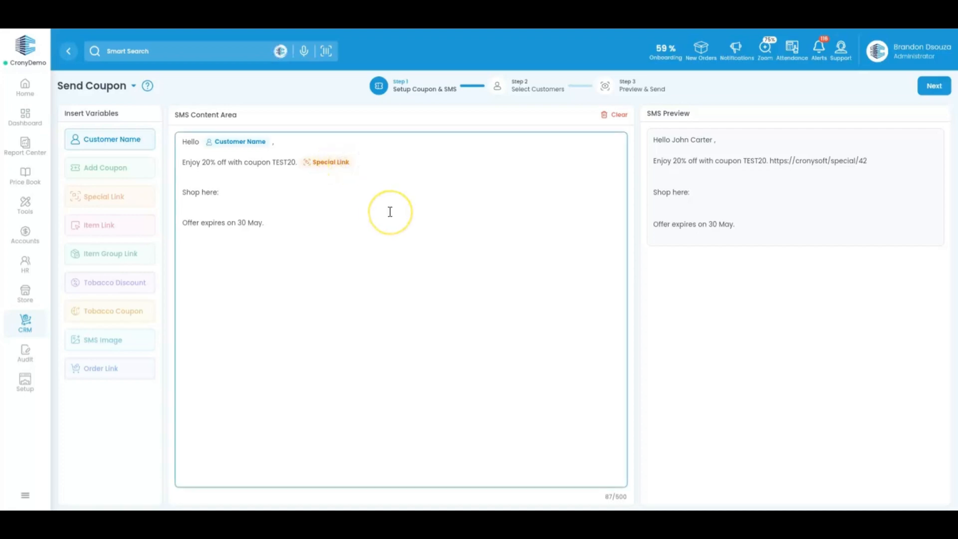
key("Delete")
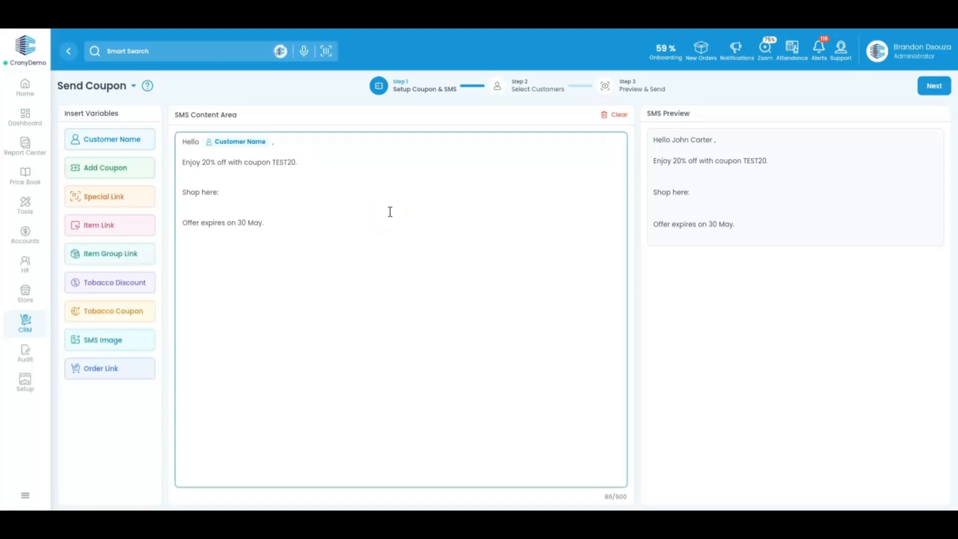
left_click(125, 231)
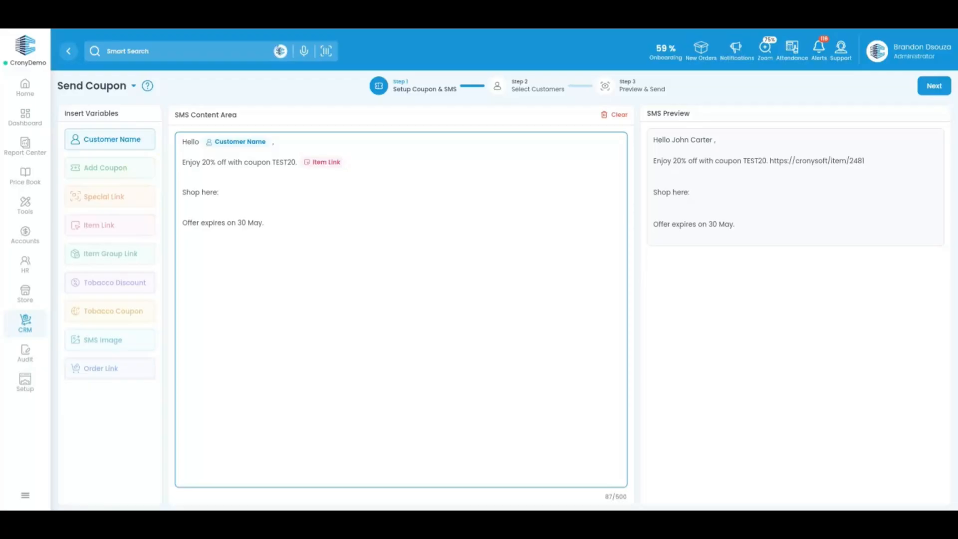
key("BackSpace")
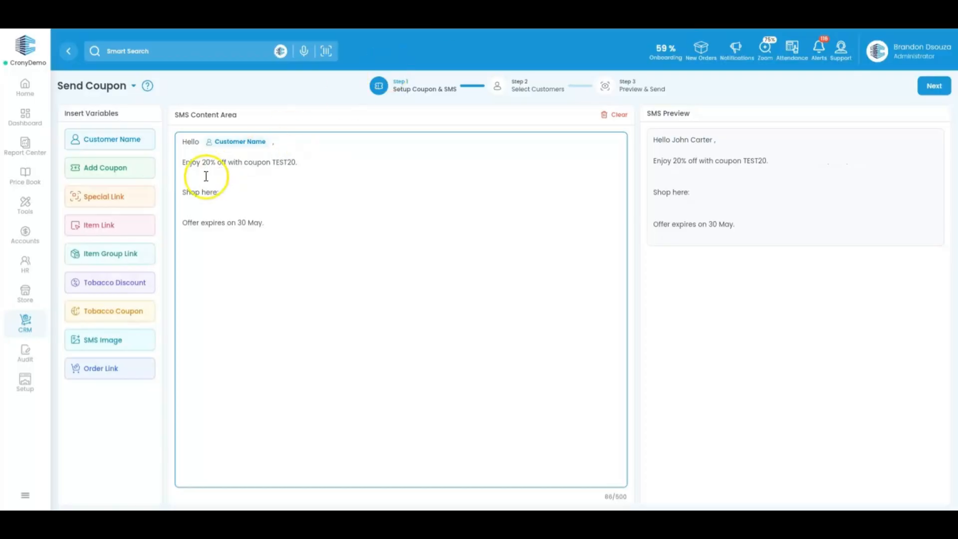
- Review the Deal Groups list in CRM and the deal groups offered for the item group link, without choosing one
left_click(136, 252)
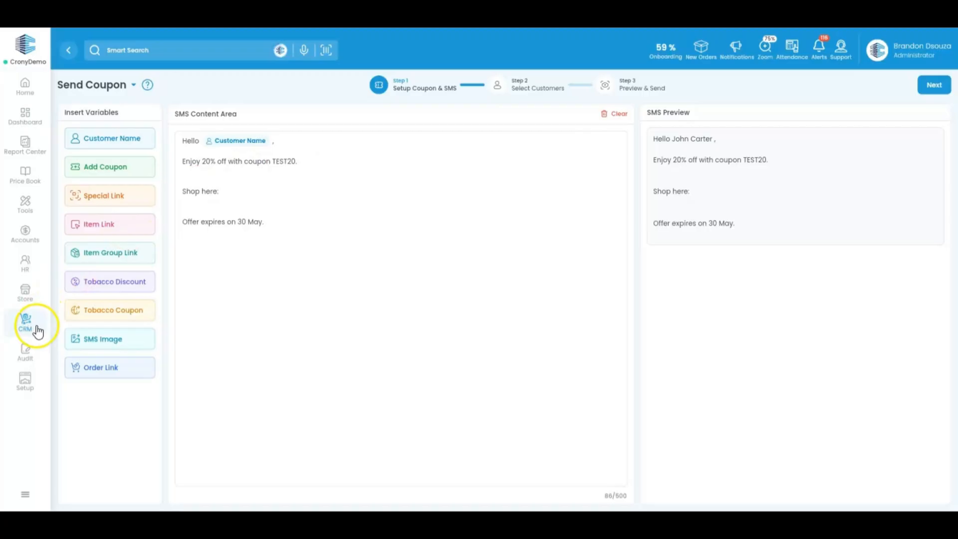
left_click(36, 326)
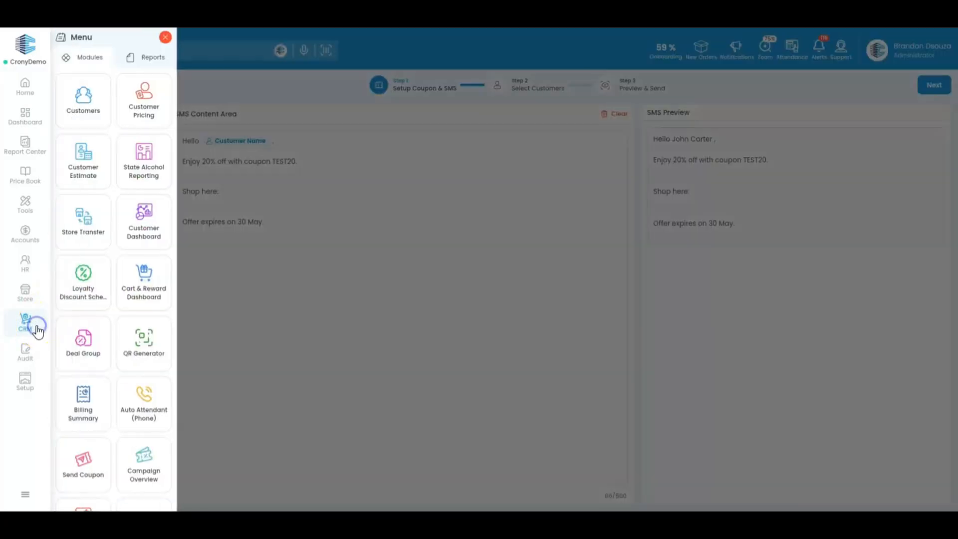
left_click(81, 330)
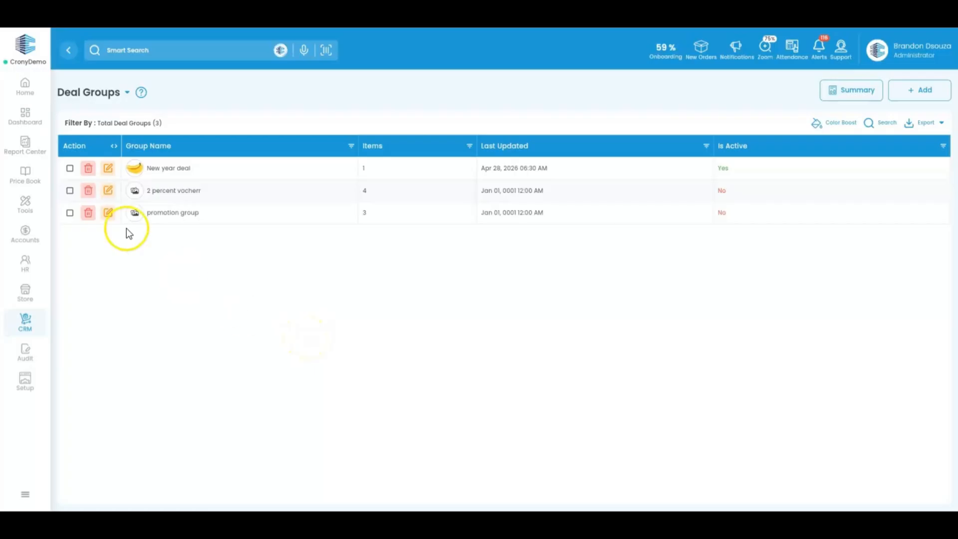
left_click(69, 50)
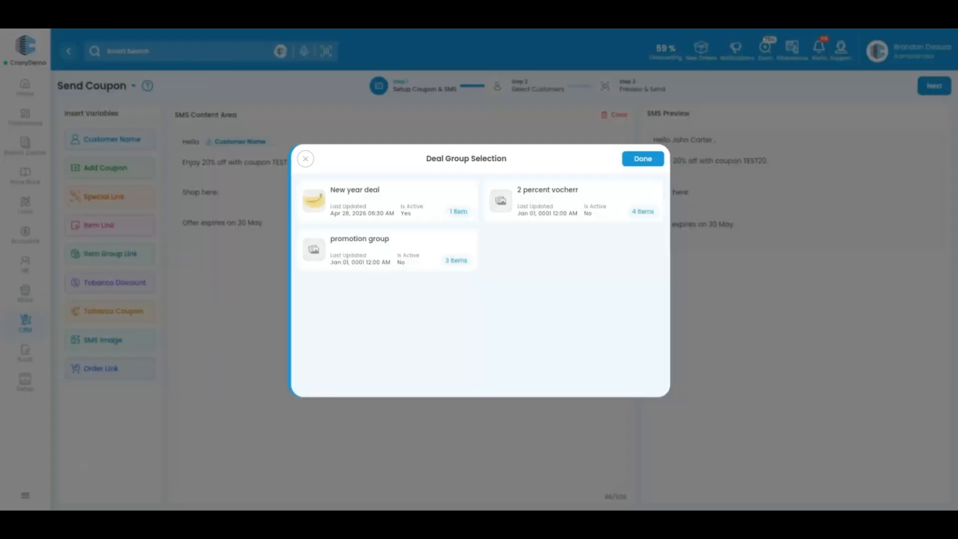
left_click(309, 161)
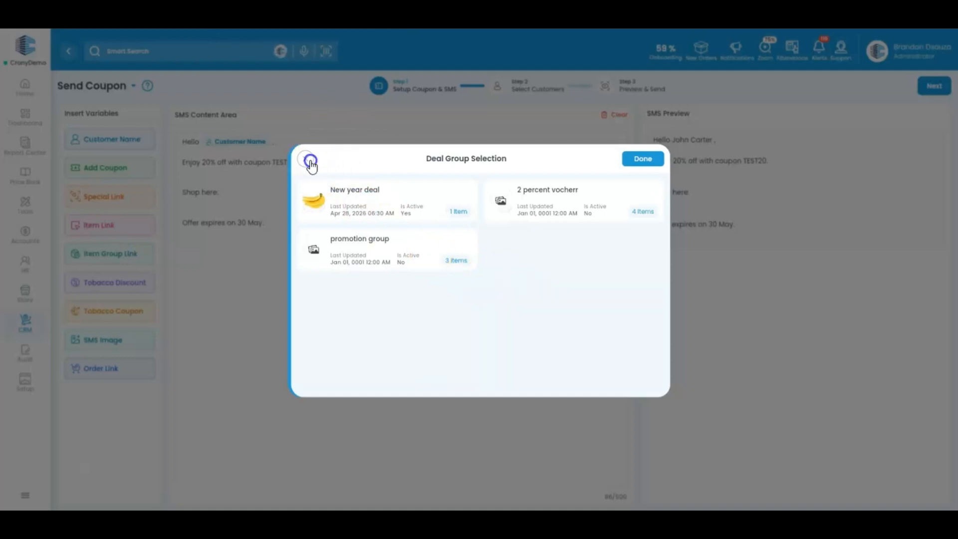
left_click(310, 161)
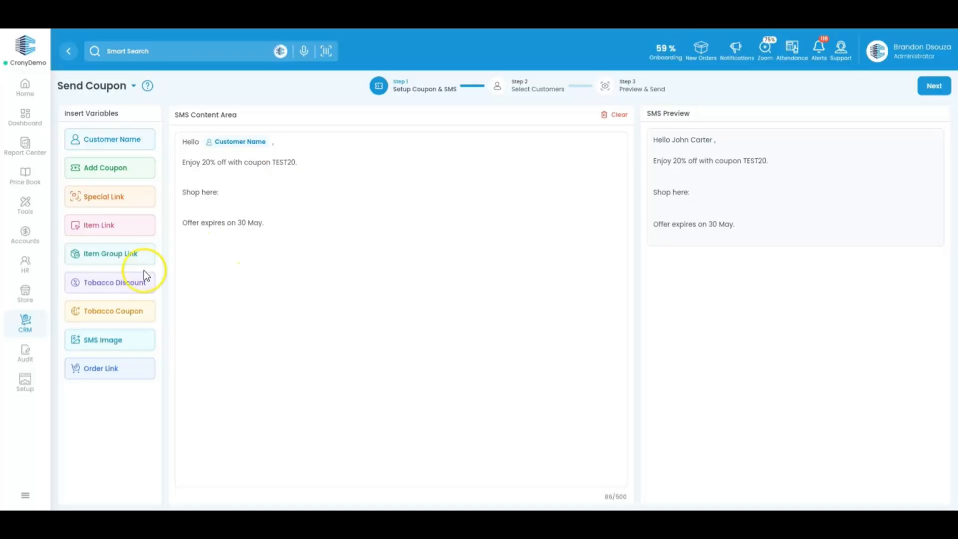
- Try the Tobacco Discount and Tobacco Coupon variables after "coupon TEST20." in the SMS content, removing each one again
left_click(123, 280)
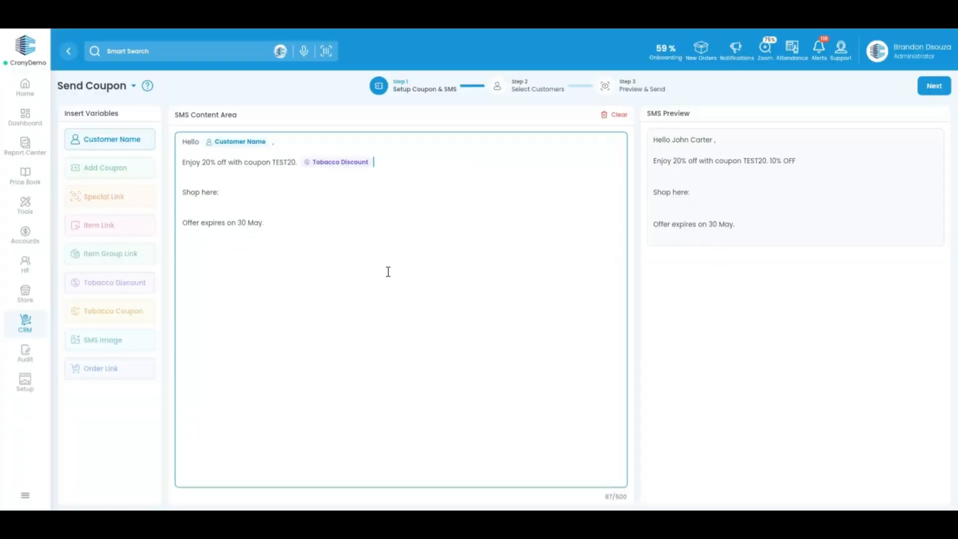
key("BackSpace")
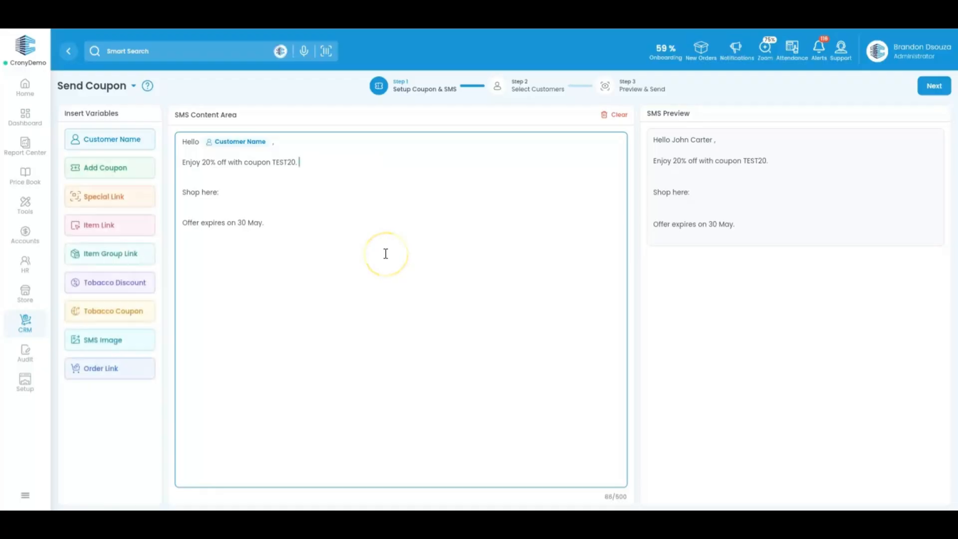
left_click(111, 312)
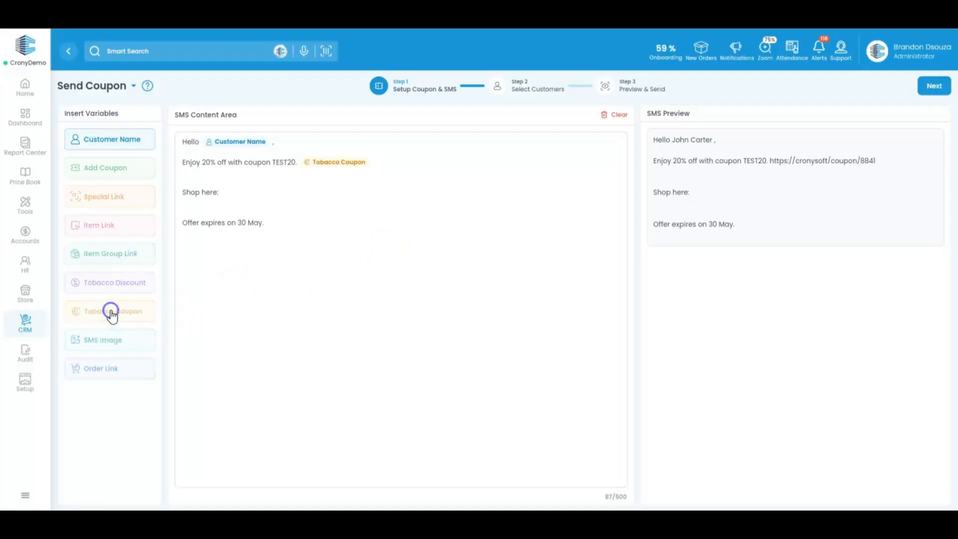
left_click(360, 162)
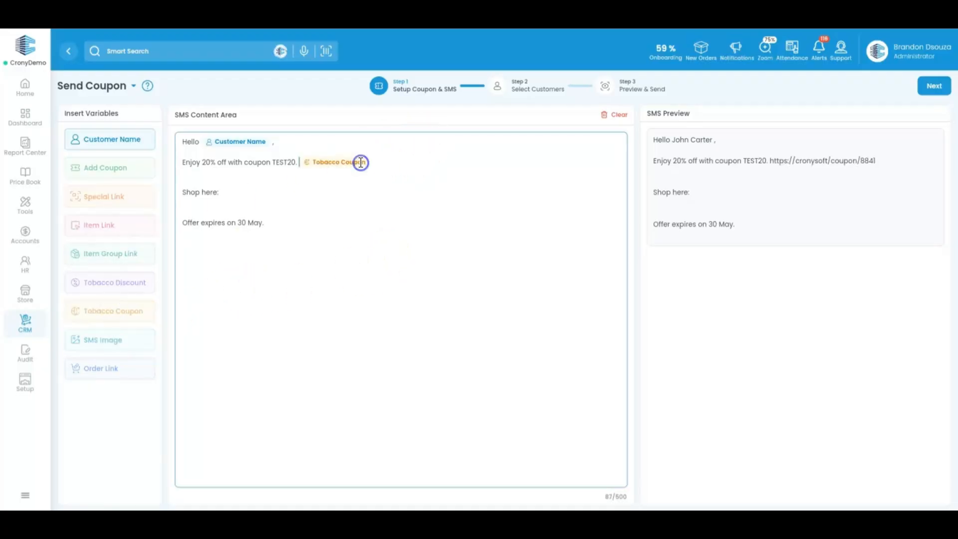
key("Delete")
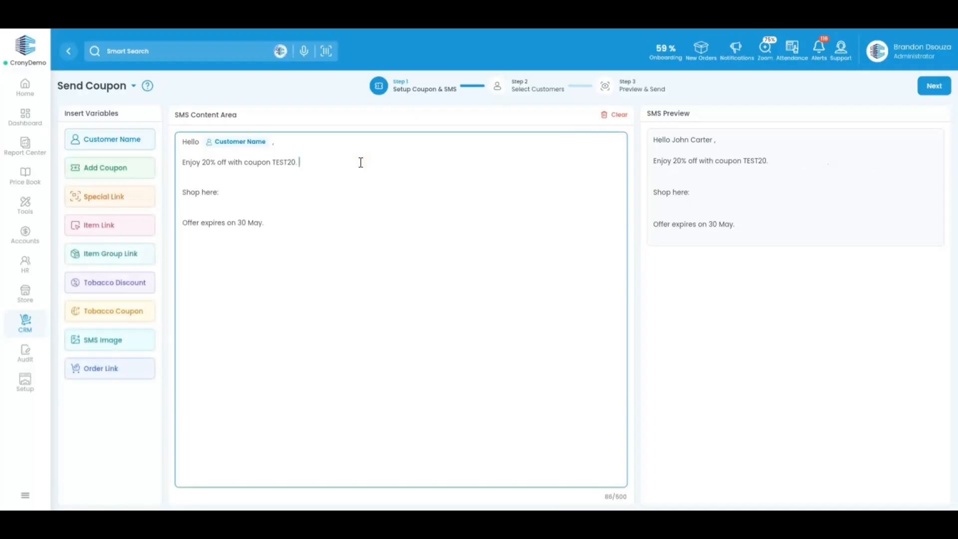
- Insert the Burger SMS image after "coupon TEST20." in the message, leaving the upload form for a new image unused
left_click(119, 340)
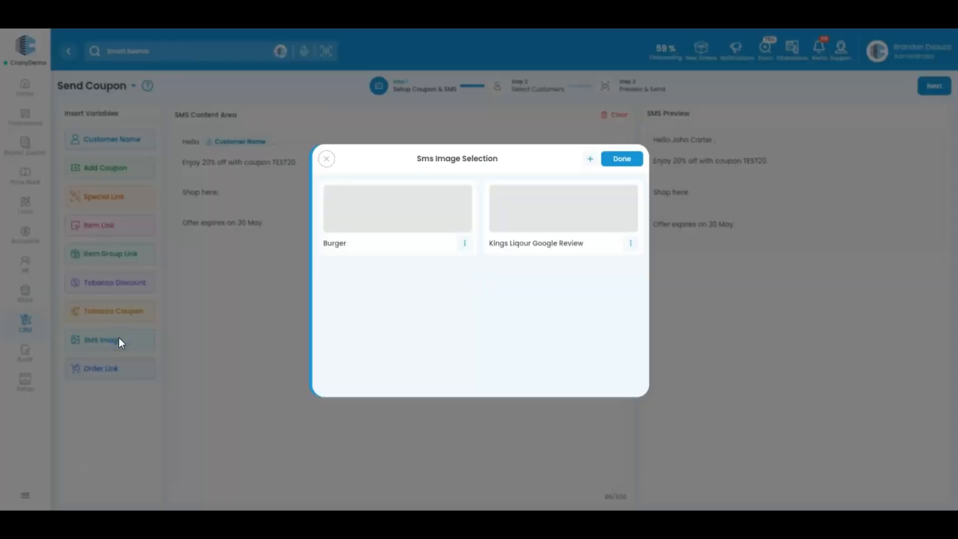
left_click(590, 162)
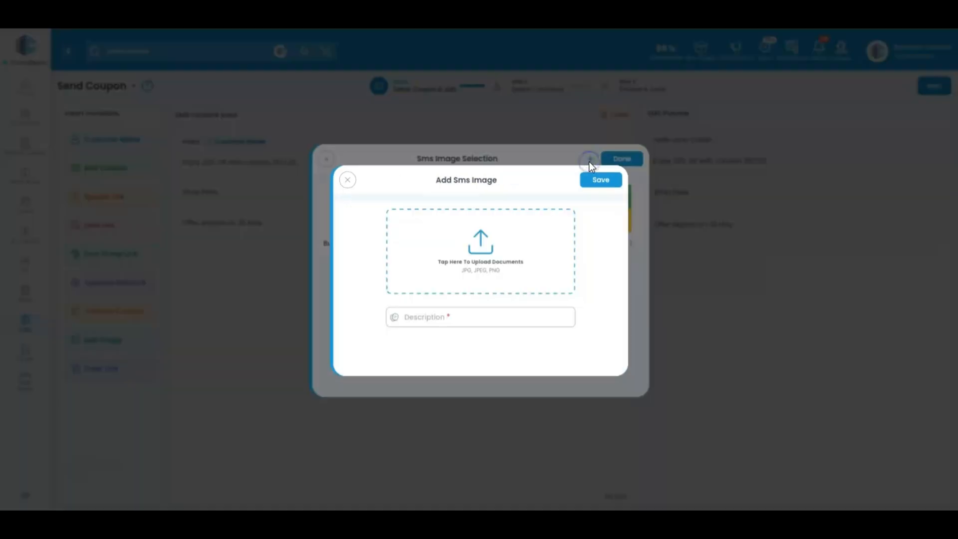
left_click(474, 320)
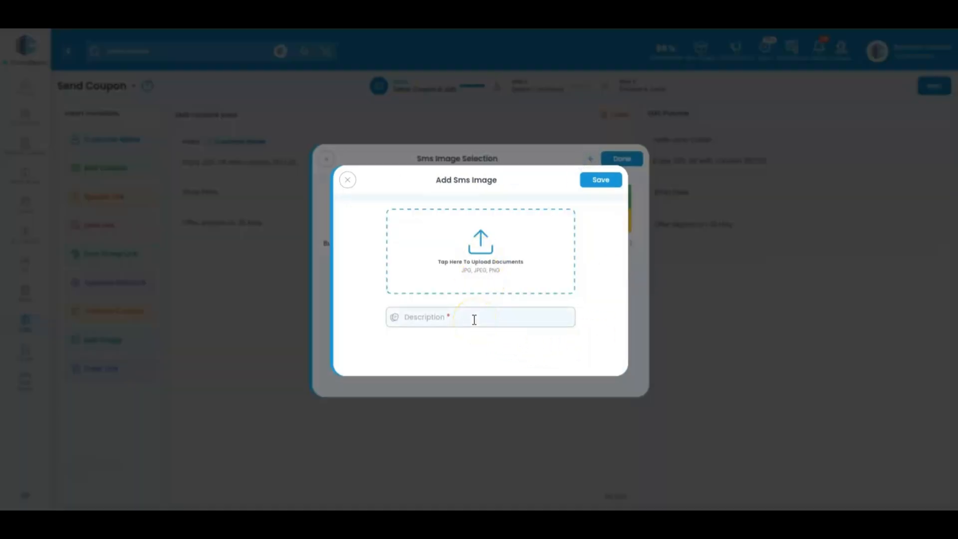
left_click(348, 180)
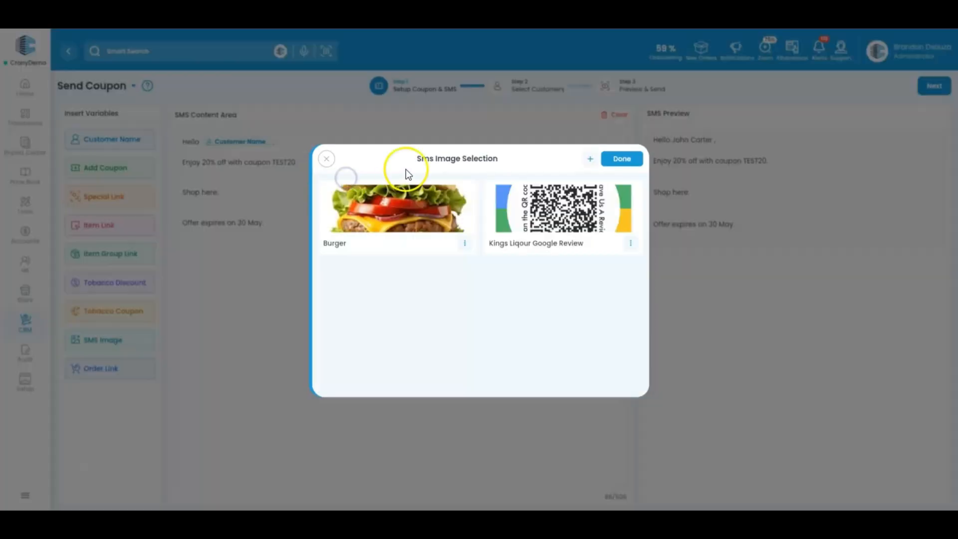
left_click(452, 202)
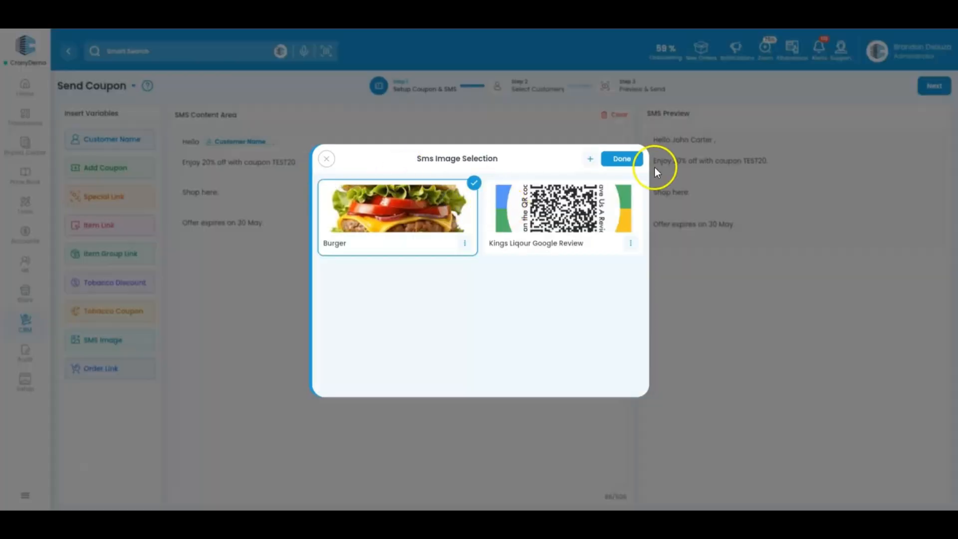
left_click(637, 161)
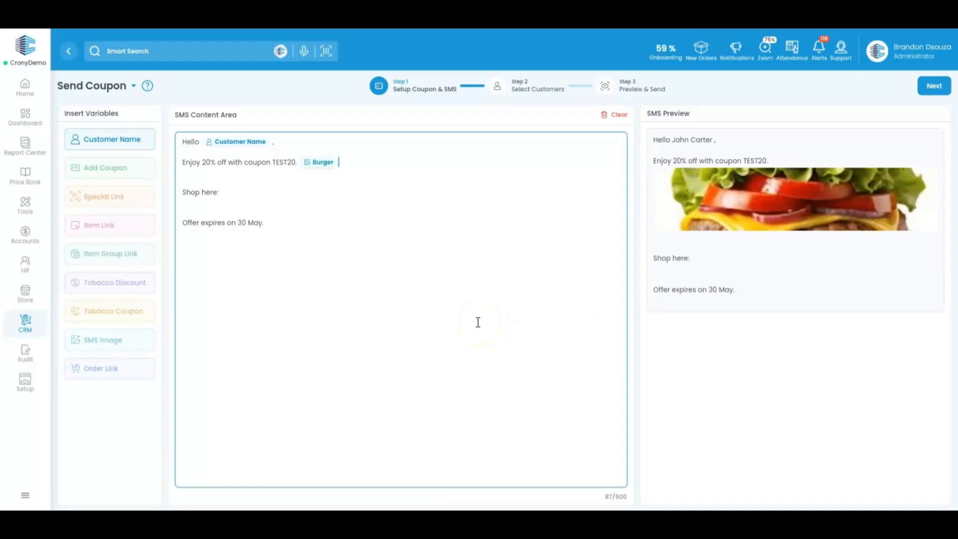
- Remove the Burger image after "coupon TEST20." in the message and try the Order Link variable
key("BackSpace")
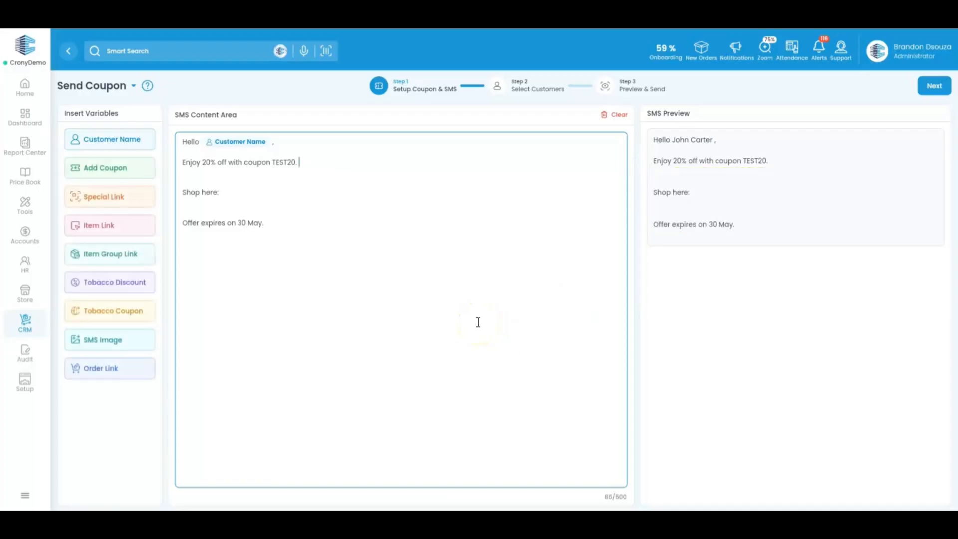
left_click(105, 369)
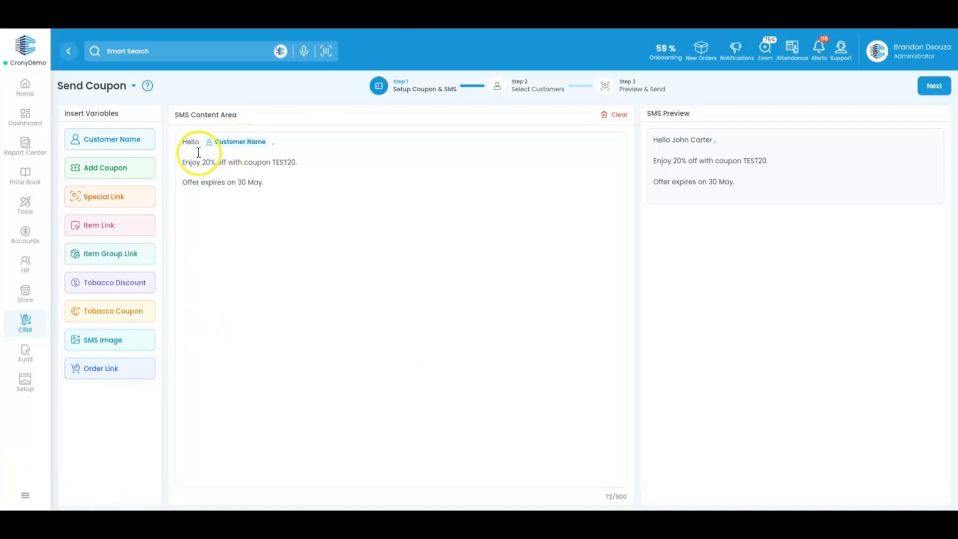
- Rewrite the message to read "Enjoy 4$ off with coupon" and "Offer expires on 30 August.", with the $4 off in-store coupon added
left_click(189, 164)
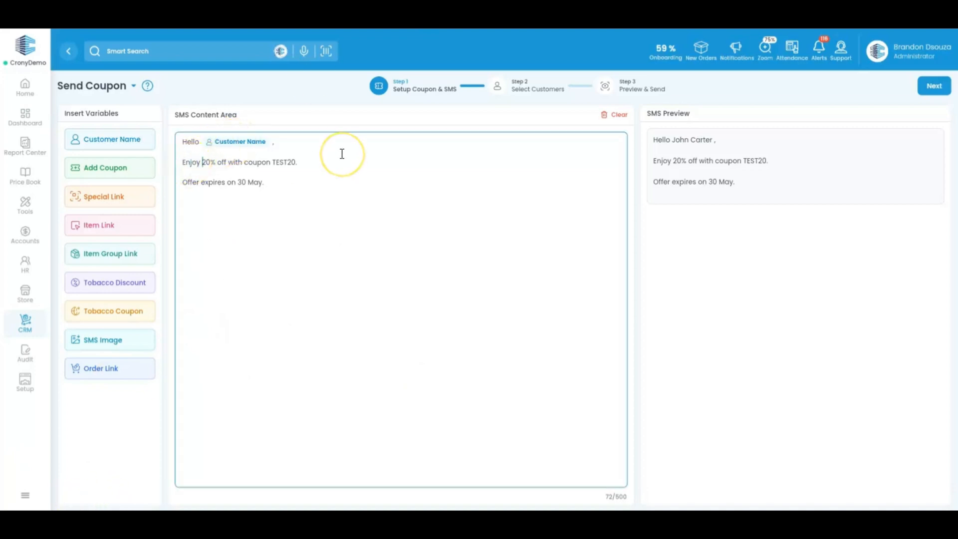
key("End")
key("BackSpace")
key("BackSpace")
key("BackSpace")
key("BackSpace")
key("BackSpace")
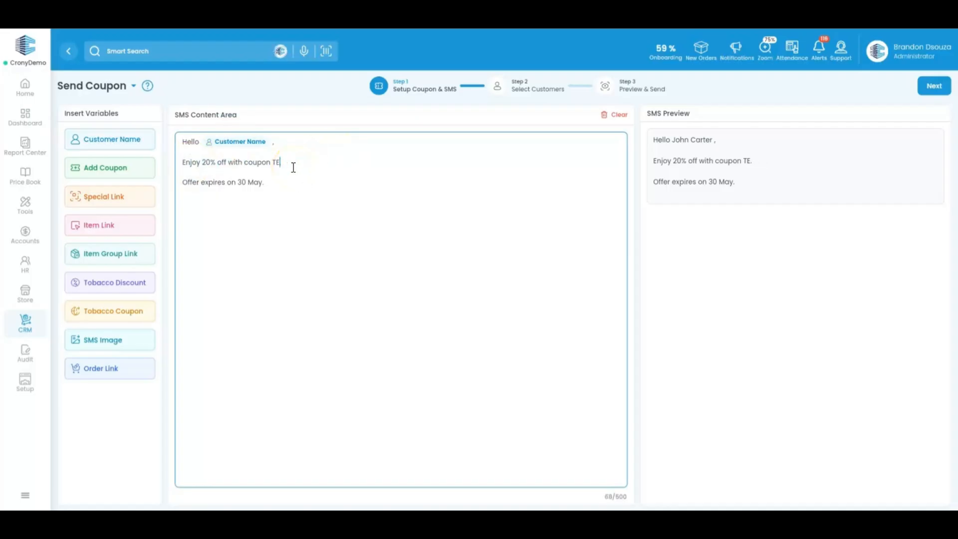
key("BackSpace")
key("BackSpace")
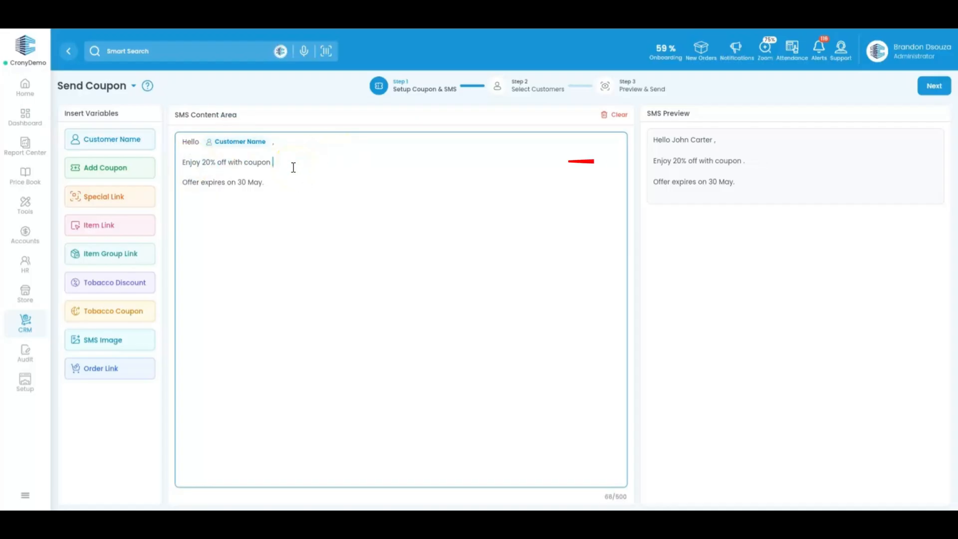
double_click(255, 182)
type("August")
- Select the customer in the seventh row of the available customers as recipient and continue to the message preview
left_click(935, 89)
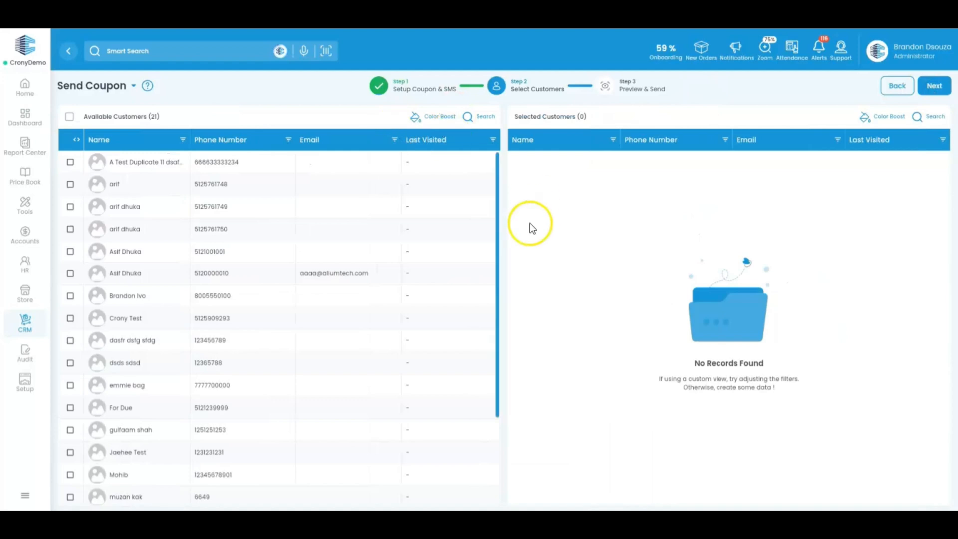
scroll(415, 287, "down", 3)
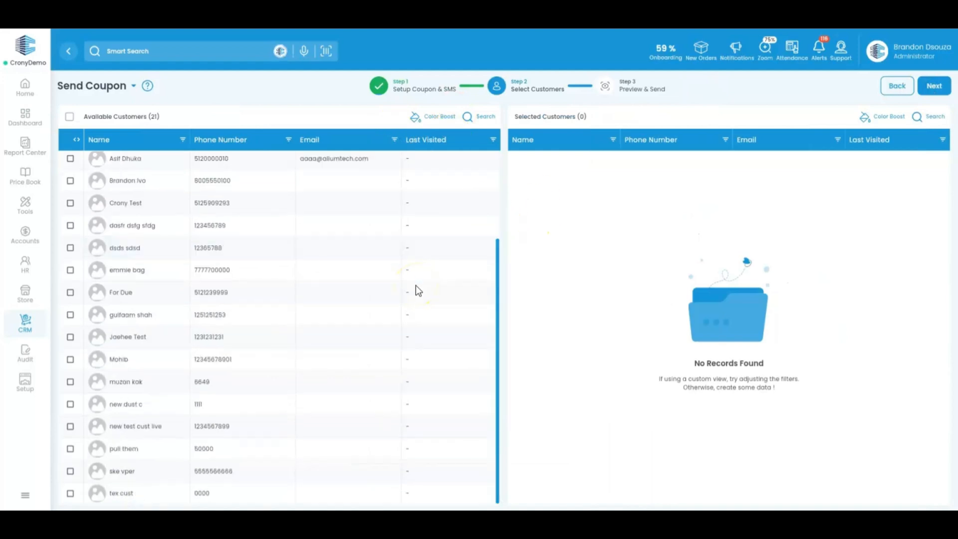
scroll(416, 286, "up", 3)
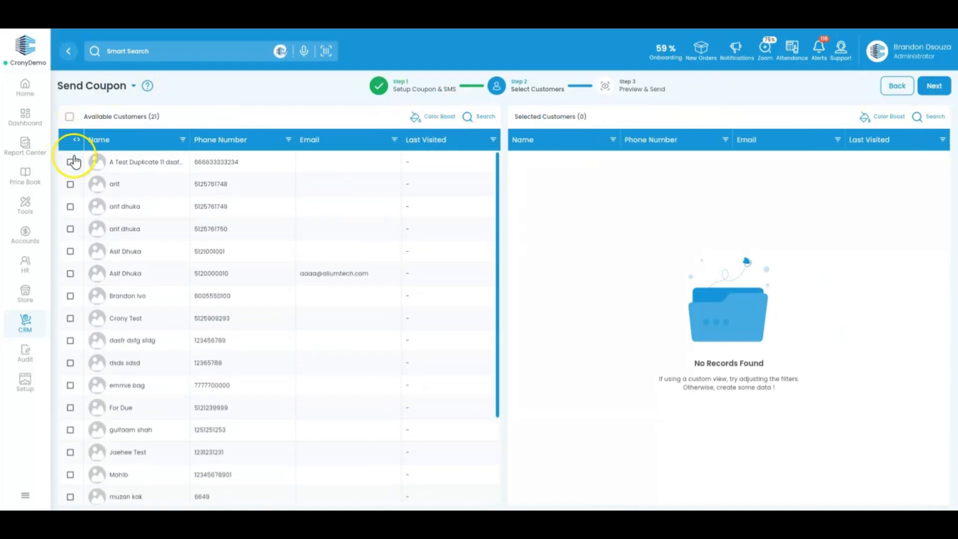
left_click(70, 296)
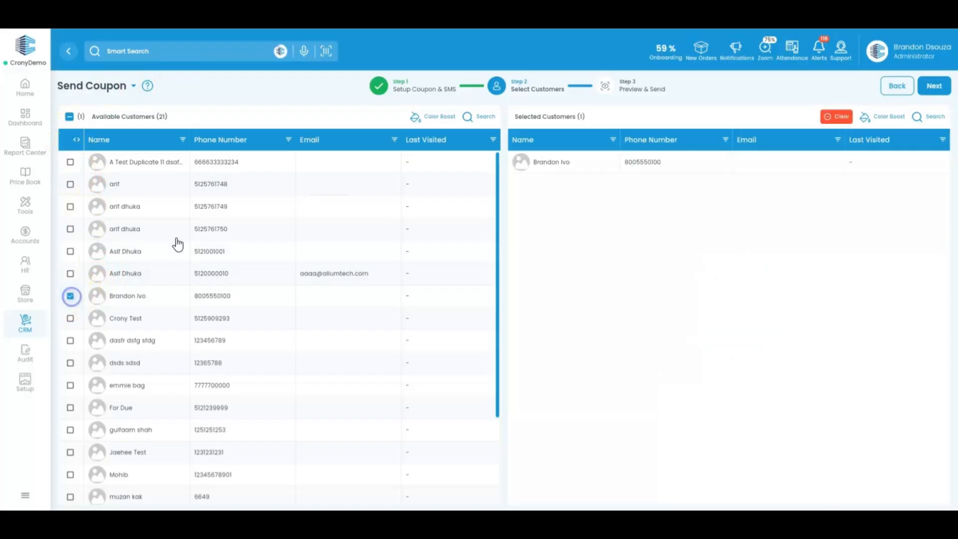
left_click(937, 87)
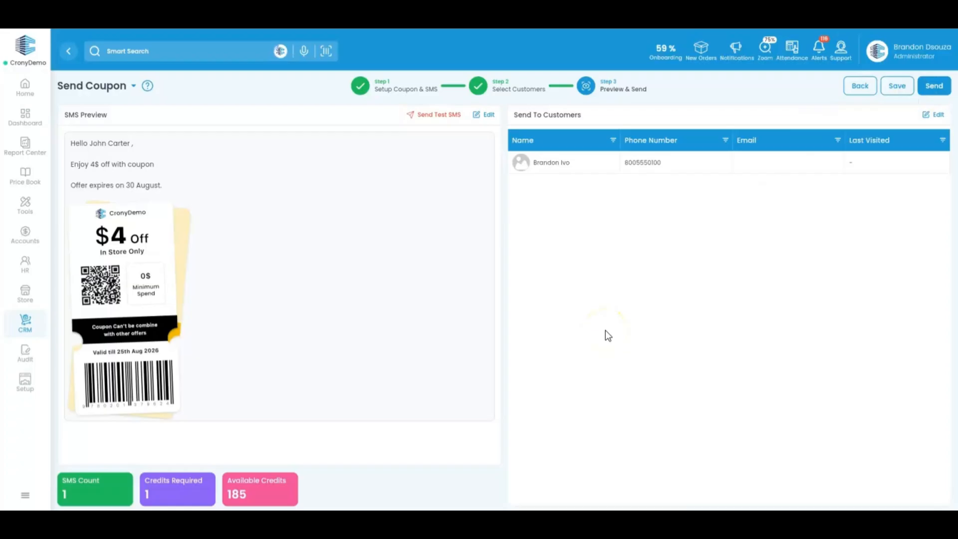
- Return to the customer selection, add the customer in the eighth row as a second recipient, and reopen the preview
left_click(861, 86)
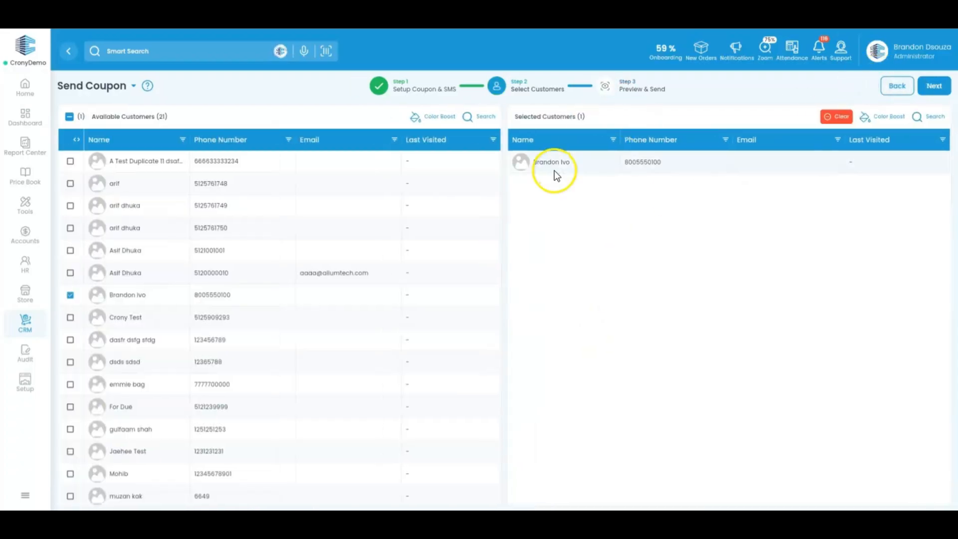
left_click(71, 317)
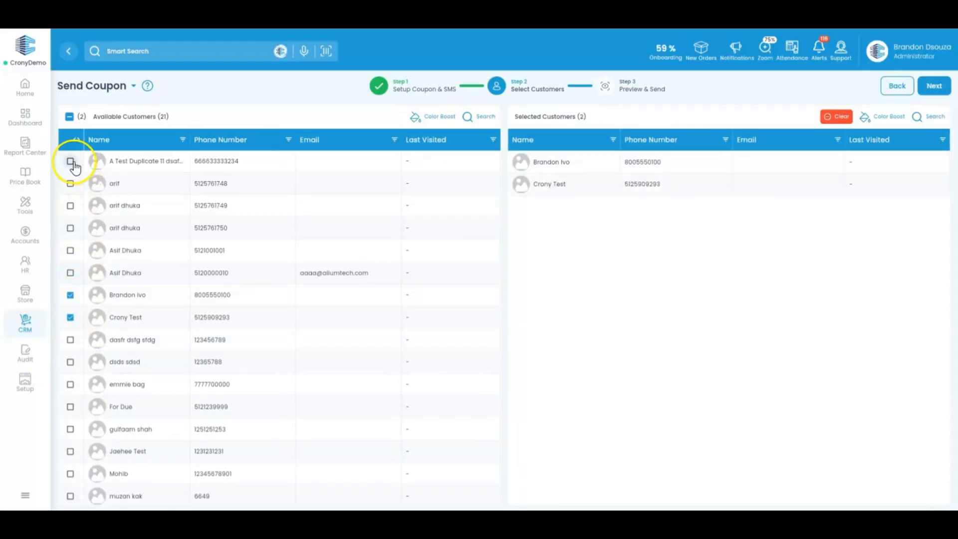
left_click(937, 86)
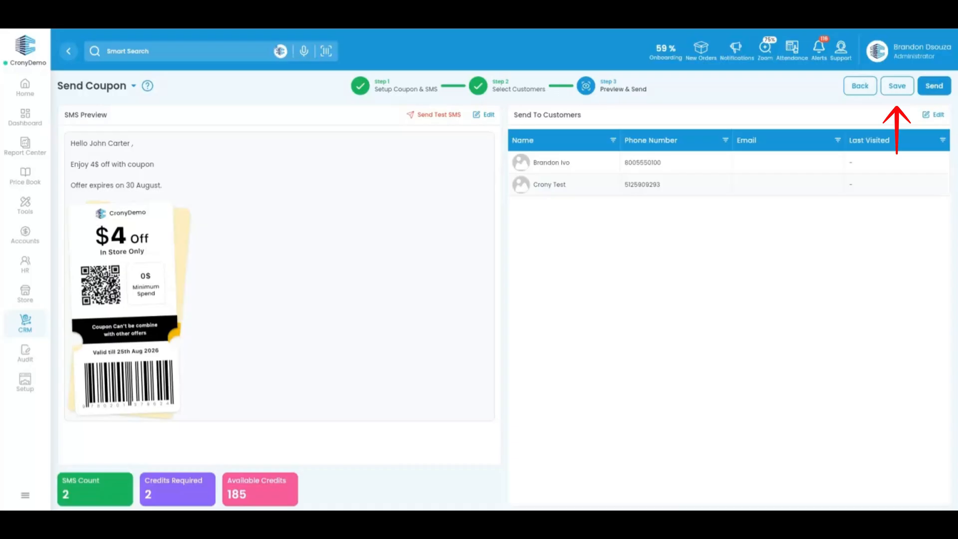
- Start sending the coupon with the description "4$ Off Campaign", and close the description form without saving
left_click(932, 90)
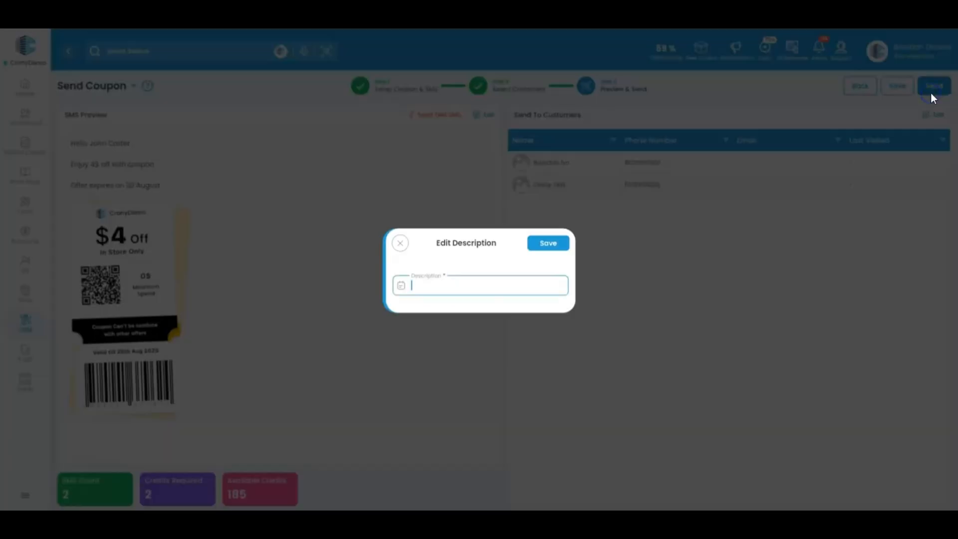
left_click(495, 283)
type("4$ Off Campaign")
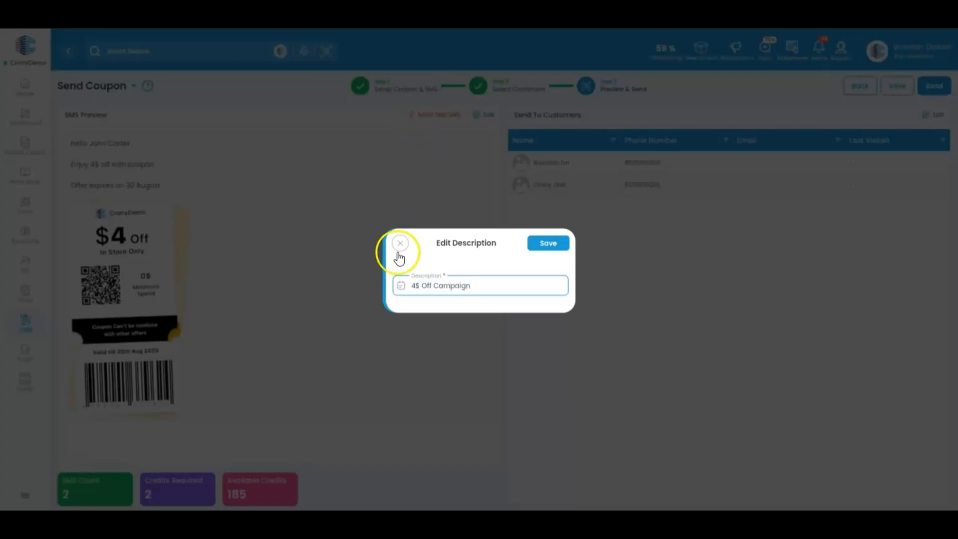
left_click(401, 244)
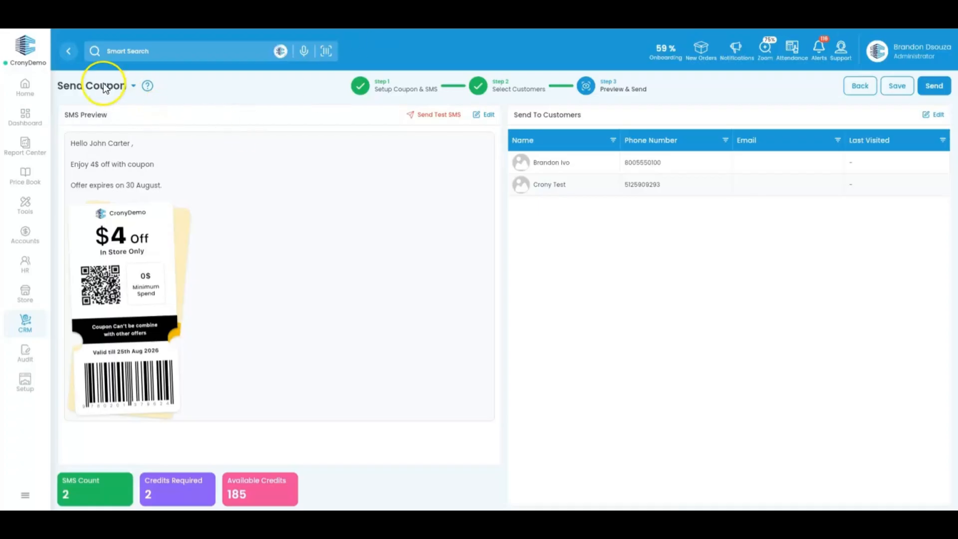
- Review the Campaign list and the Item campaign's overview, including its SMS info, item link and item group link statistics
left_click(68, 51)
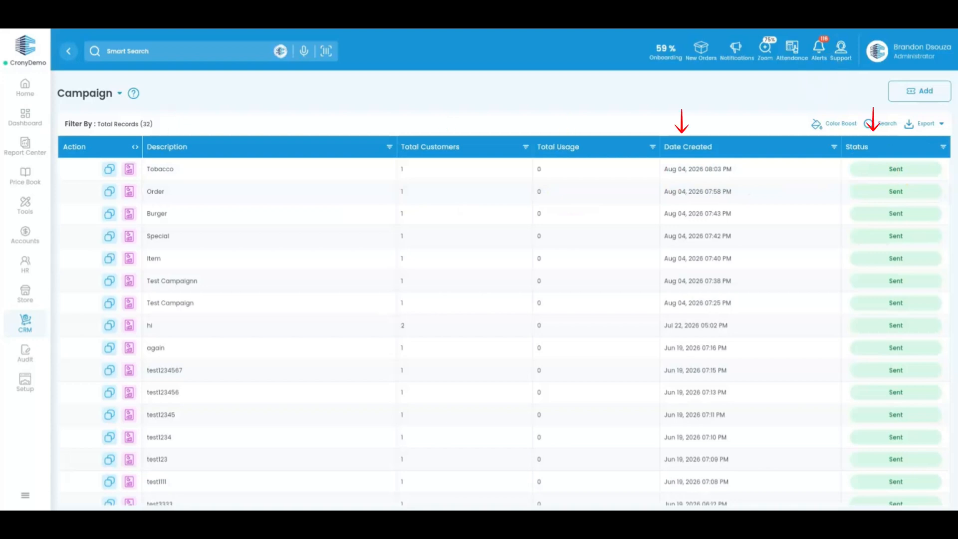
left_click(130, 169)
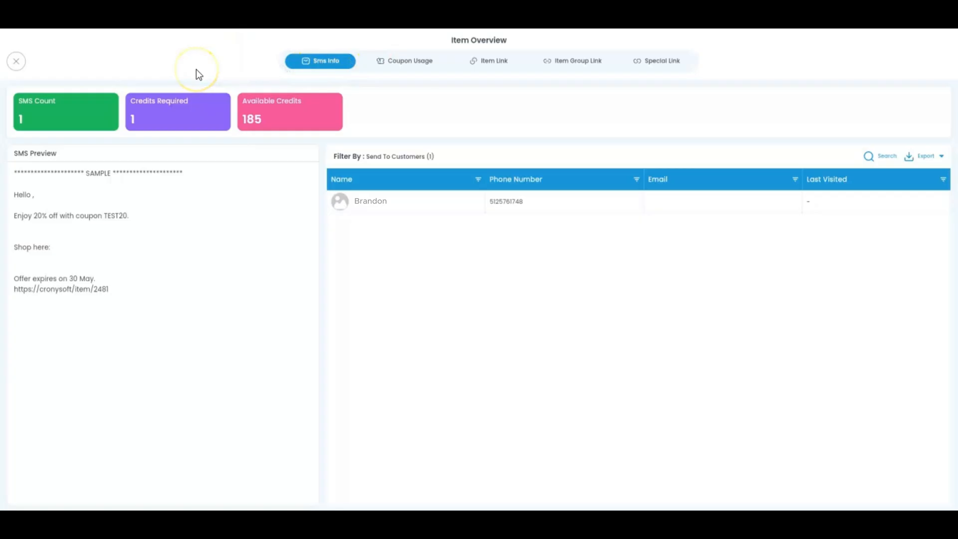
left_click(493, 62)
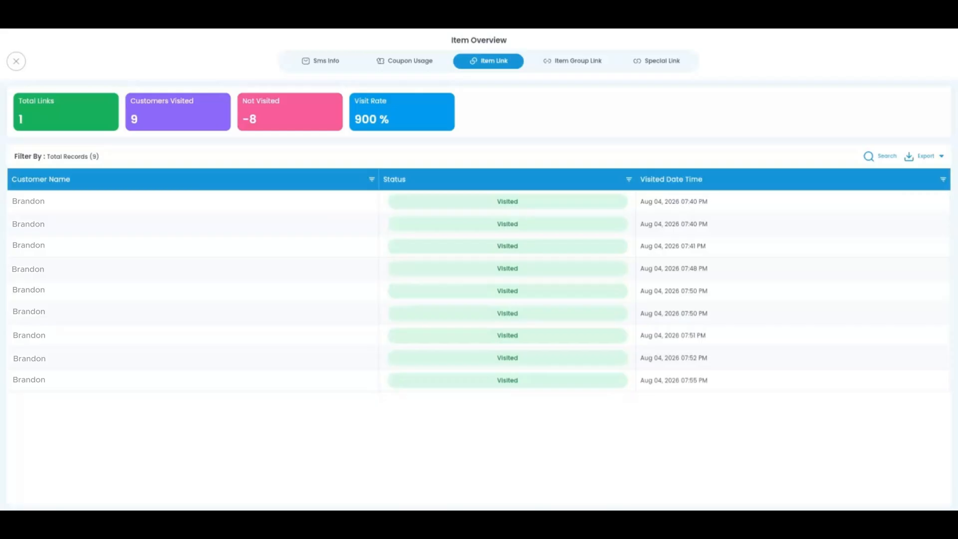
left_click(414, 69)
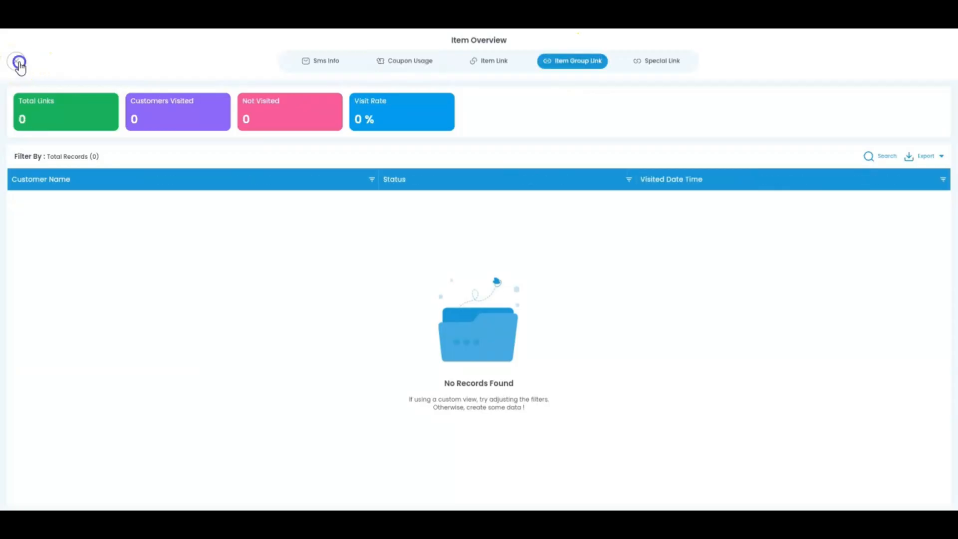
left_click(17, 62)
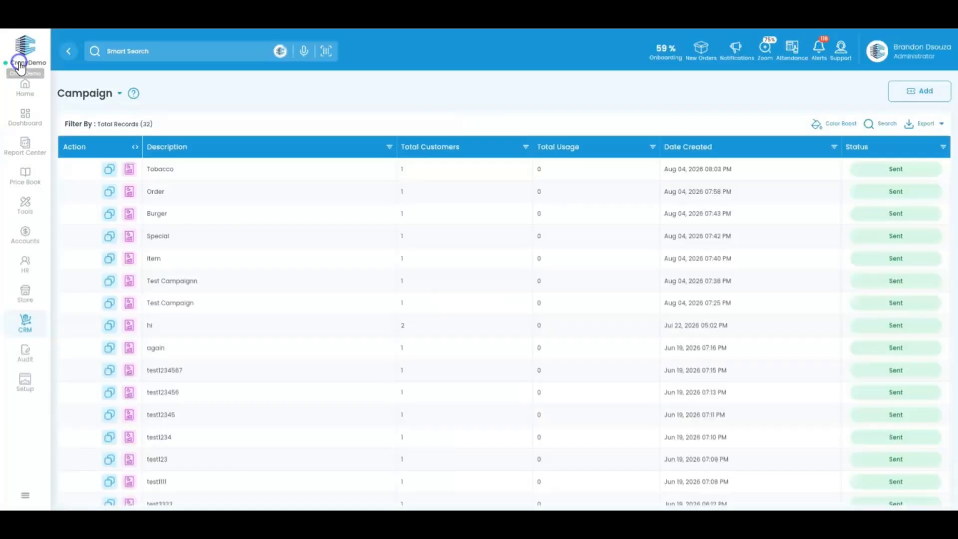